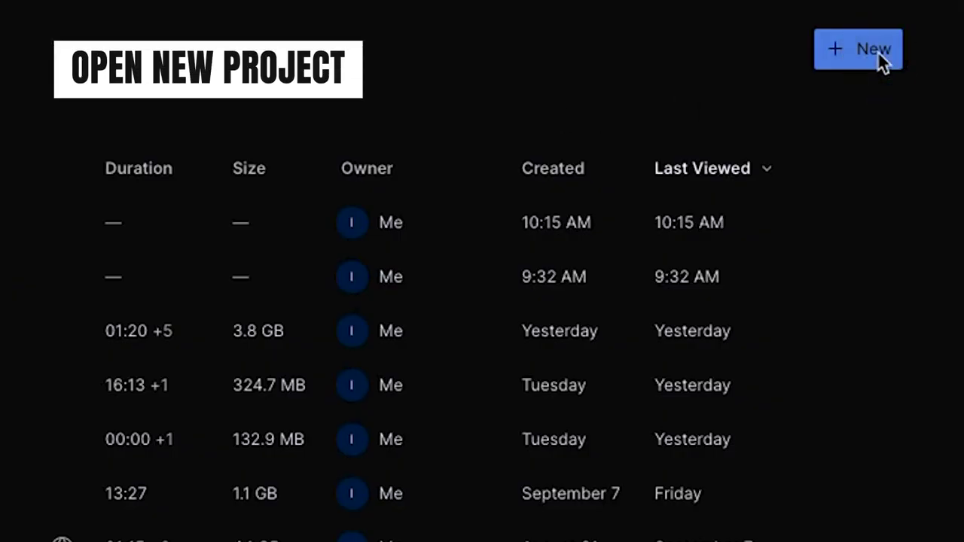
- Open the Kapwing Smartcut video project and cut its two 3+ second word gaps to 1 second
click(877, 51)
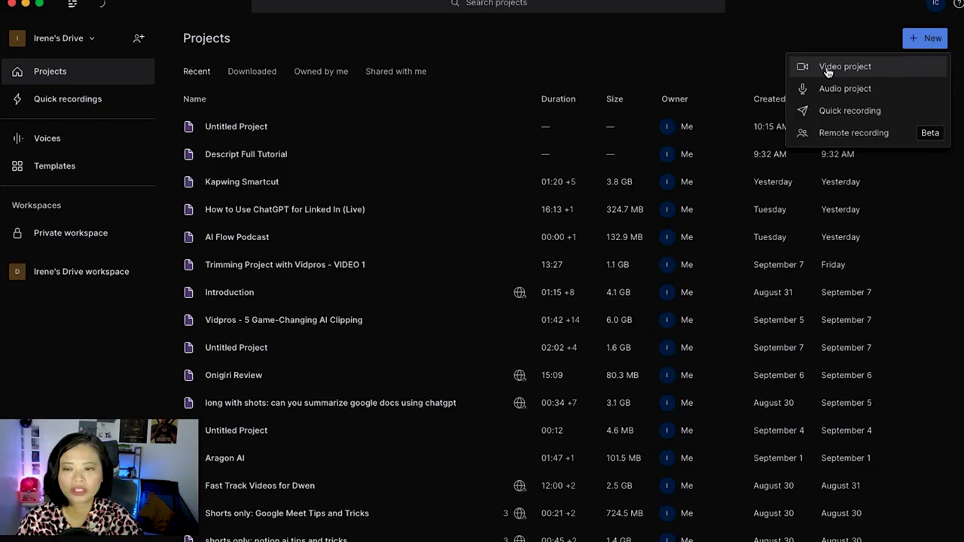
click(827, 70)
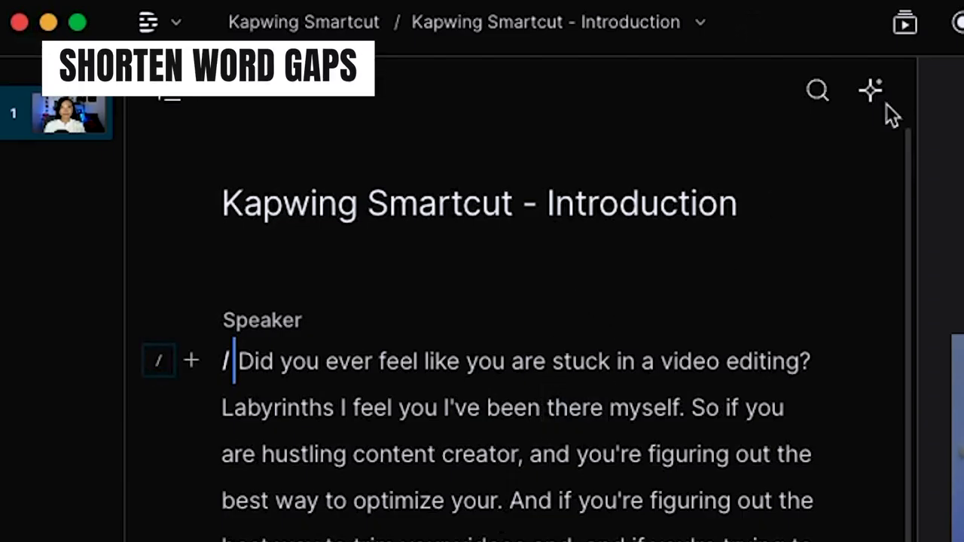
click(874, 94)
click(761, 148)
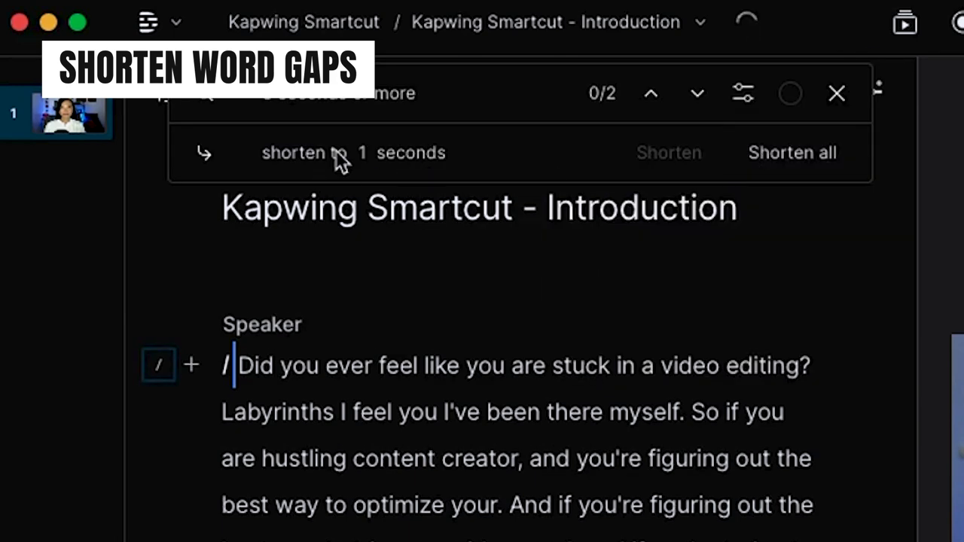
click(769, 153)
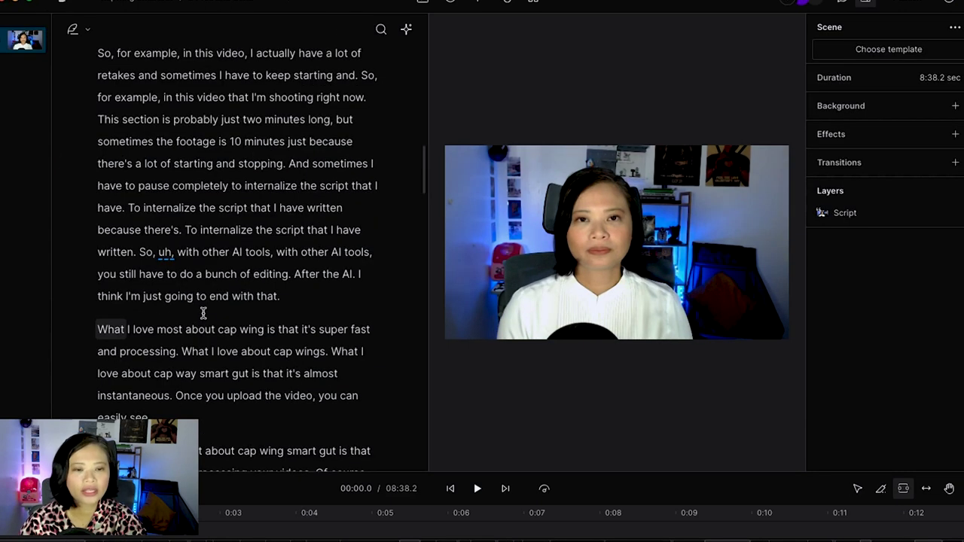
- Remove the 'uh' after 'So,' along with every other filler word found in the transcript
click(164, 251)
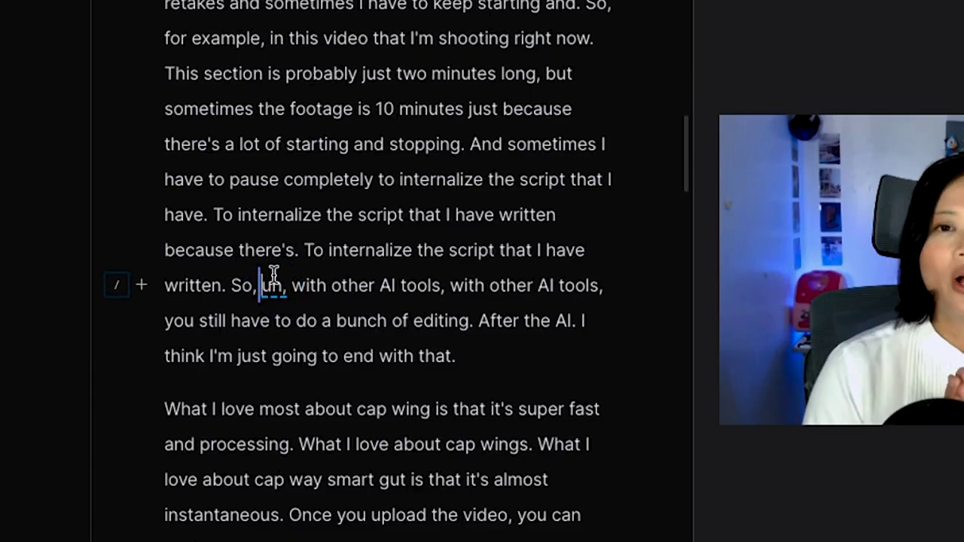
click(273, 285)
right_click(273, 285)
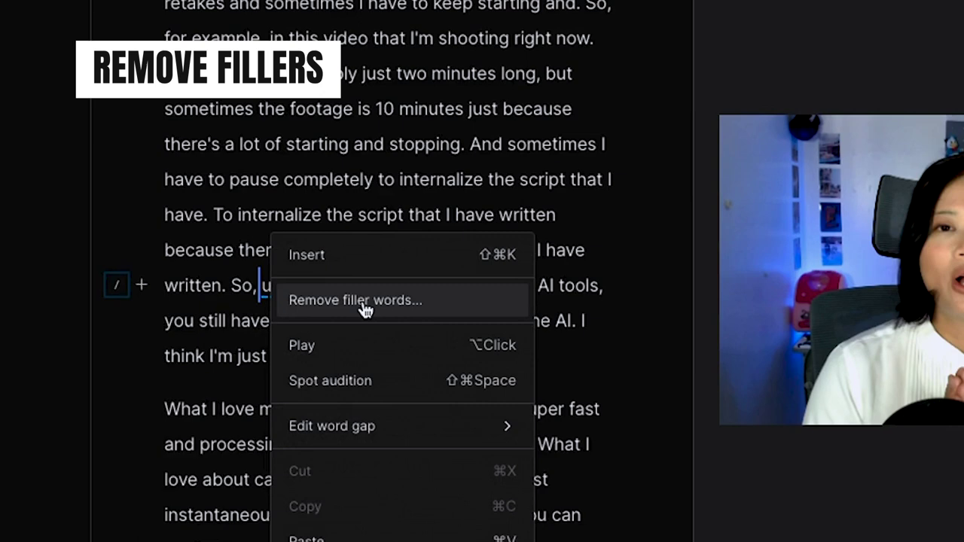
click(355, 299)
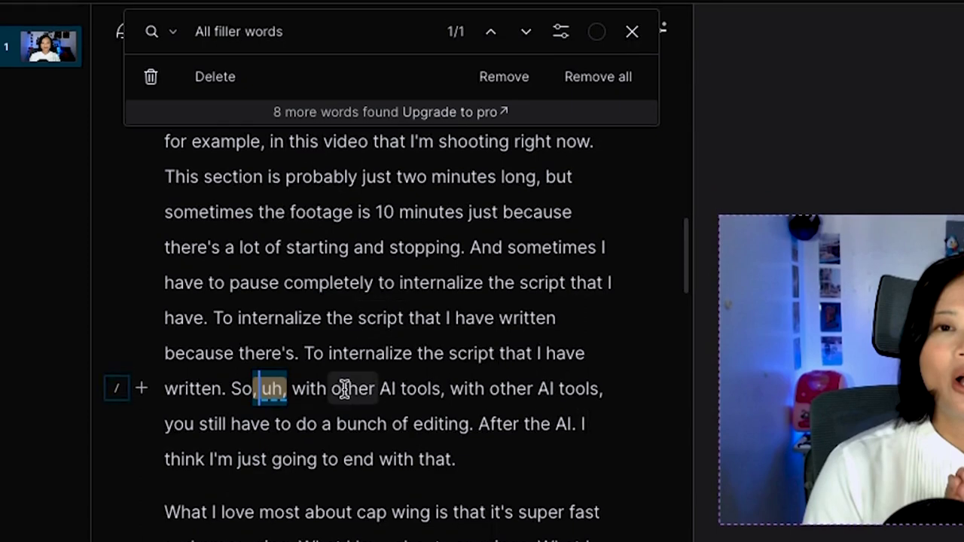
click(587, 82)
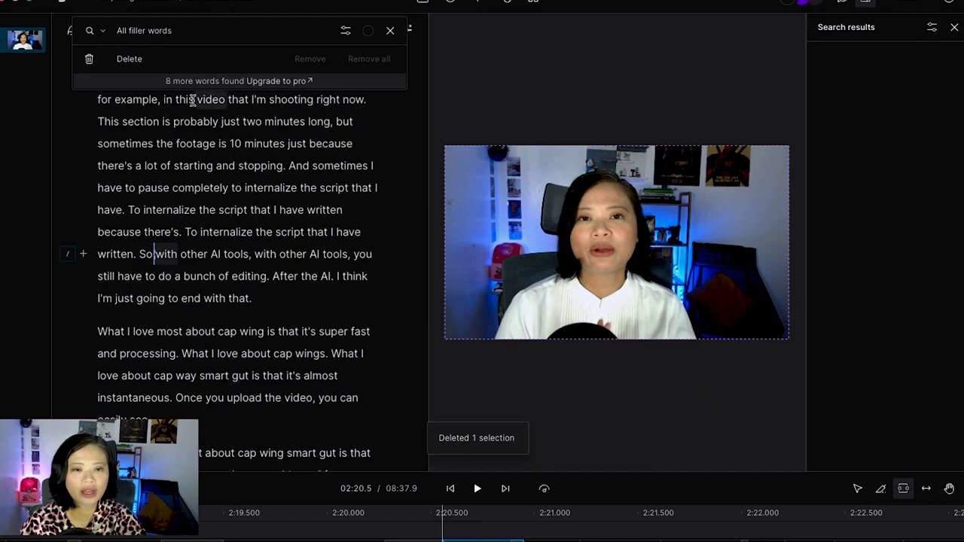
scroll(198, 209, down, 10)
scroll(197, 208, up, 9)
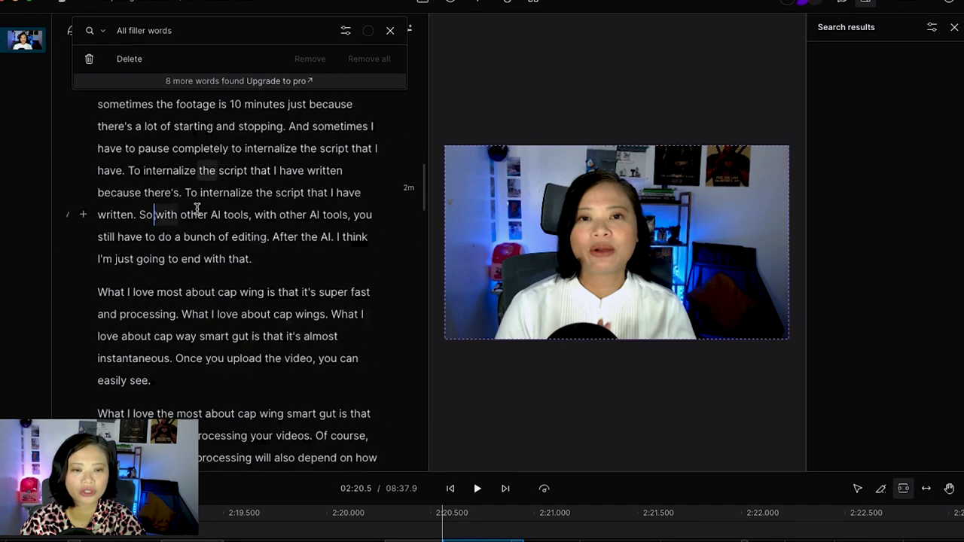
scroll(197, 209, up, 10)
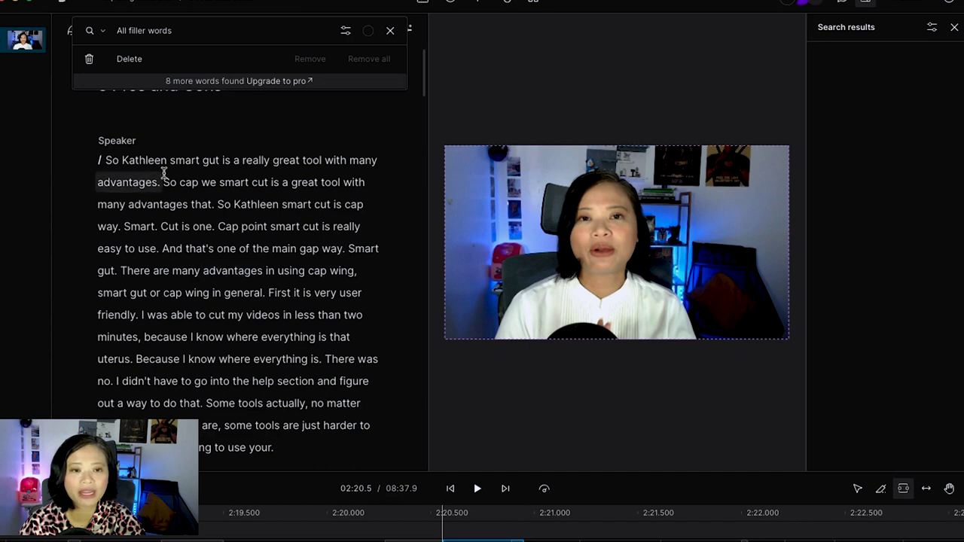
scroll(242, 260, down, 1)
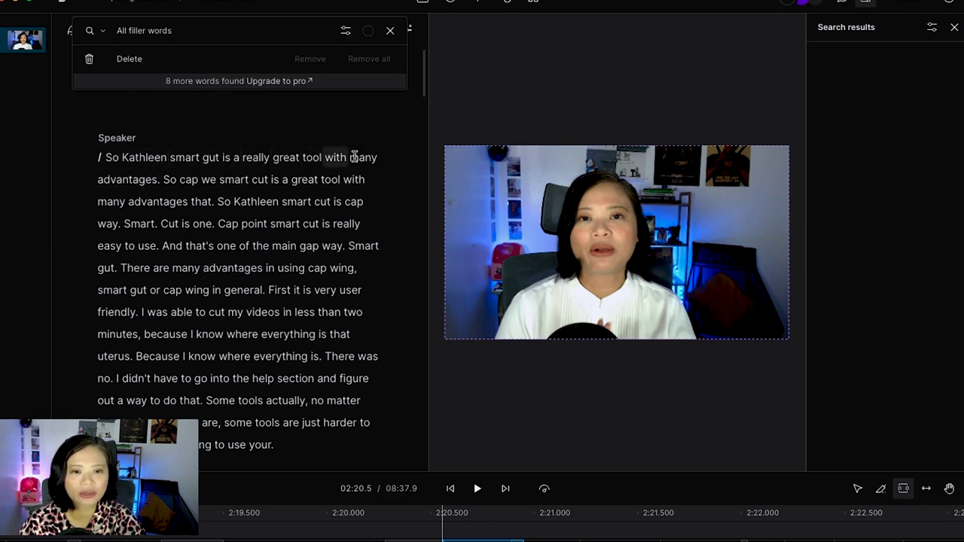
- Delete the repeated opening takes that follow 'advantages' in the paragraph
click(190, 201)
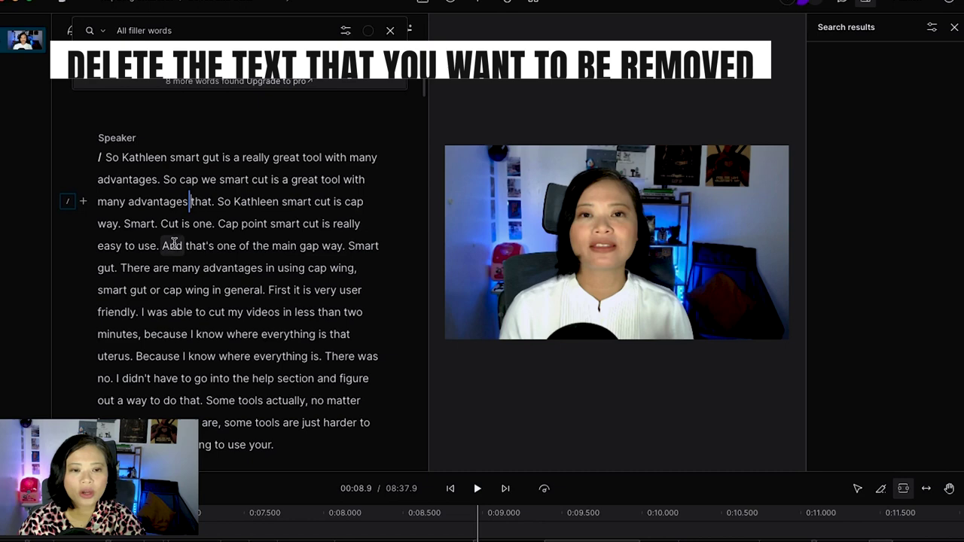
drag(121, 267, 88, 144)
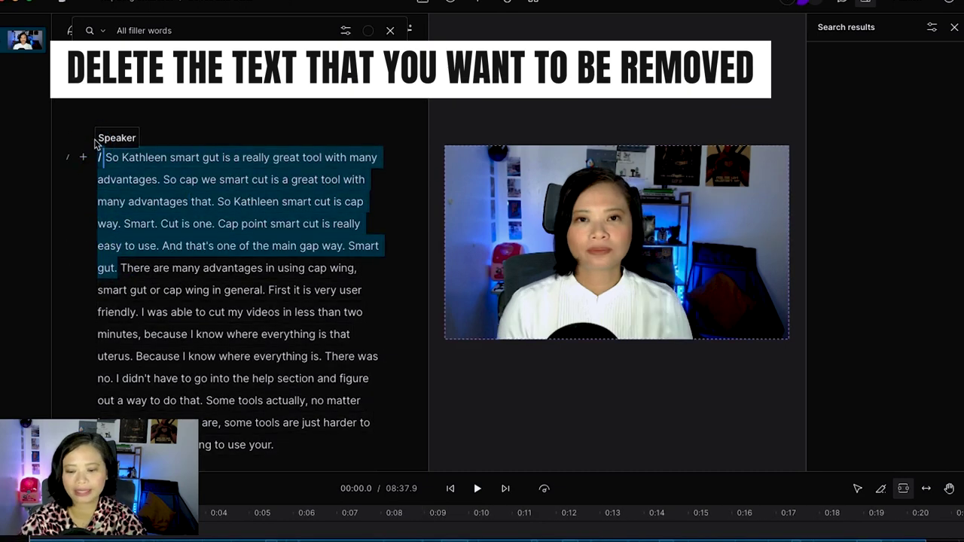
key(Delete)
scroll(146, 212, down, 10)
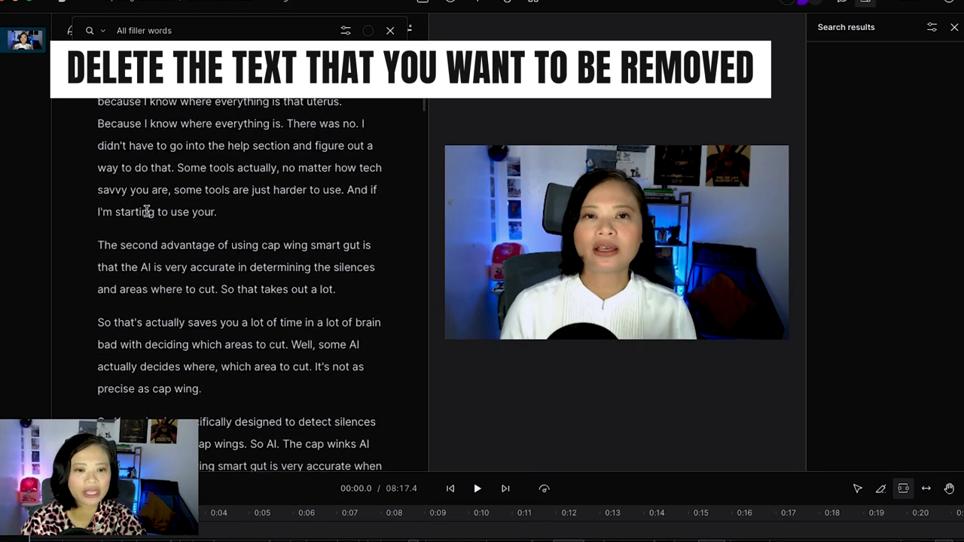
scroll(172, 275, down, 4)
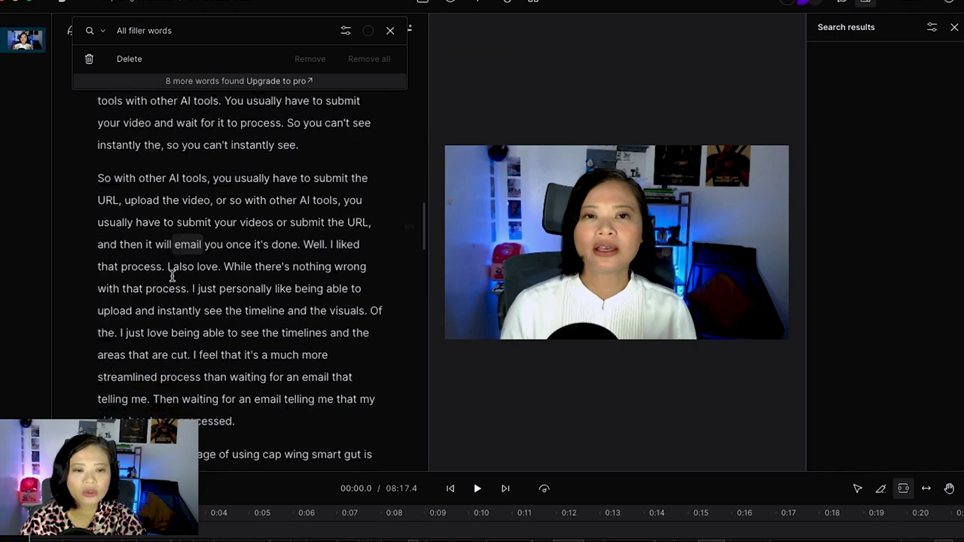
- Delete the 17.9-second repeated take, bringing the video to 7:59.5 at the 3 Pros and Cons scene
drag(226, 319, 153, 299)
key(Escape)
scroll(211, 217, up, 15)
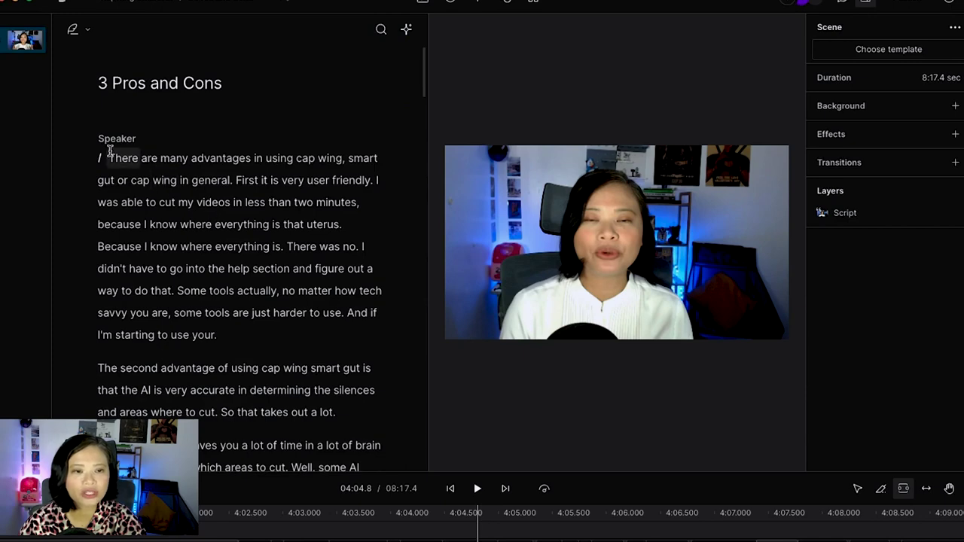
scroll(220, 233, down, 3)
scroll(265, 233, down, 3)
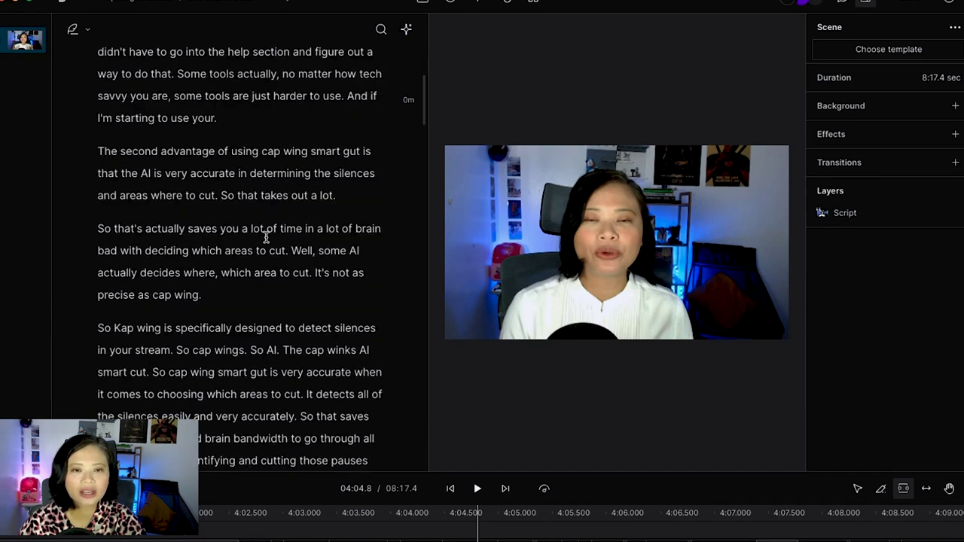
scroll(264, 236, up, 3)
scroll(264, 237, down, 3)
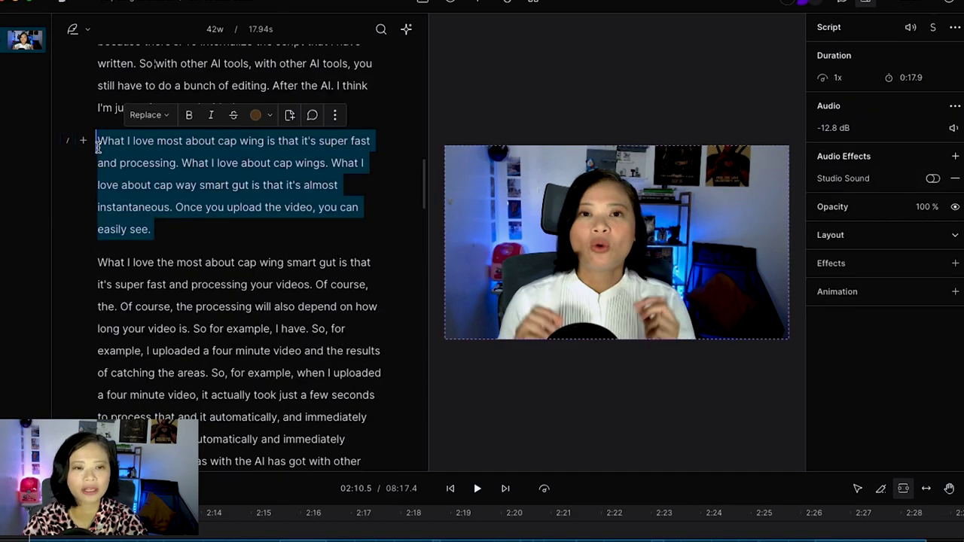
key(BackSpace)
scroll(226, 272, down, 5)
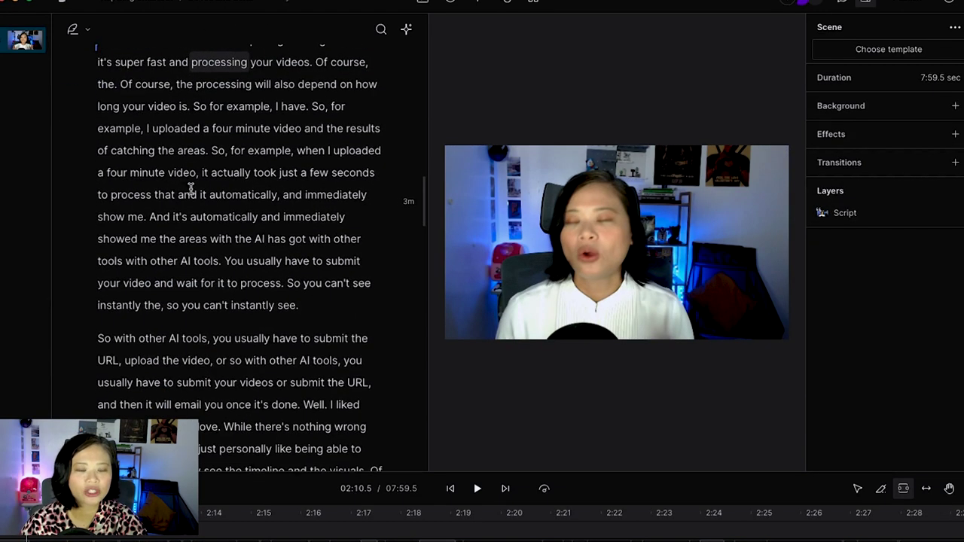
scroll(226, 272, down, 10)
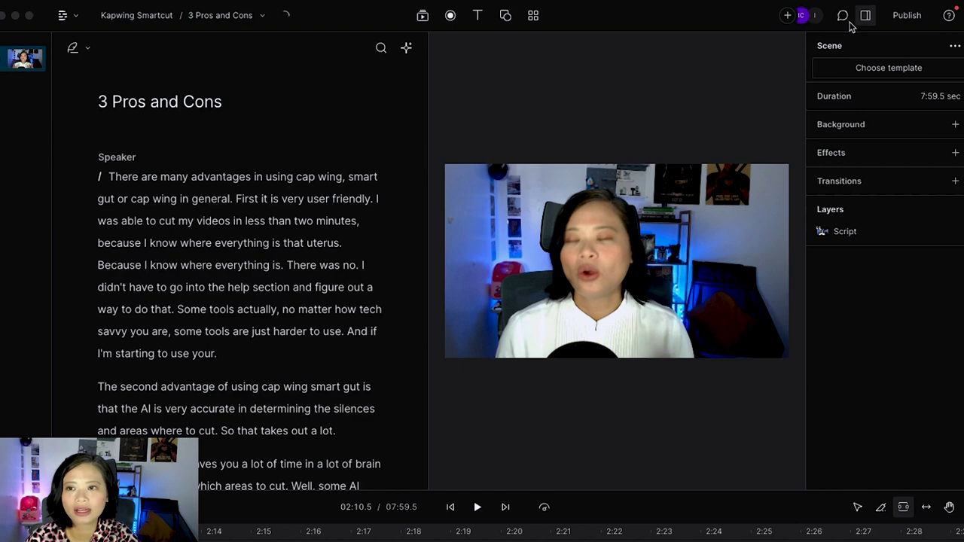
click(812, 15)
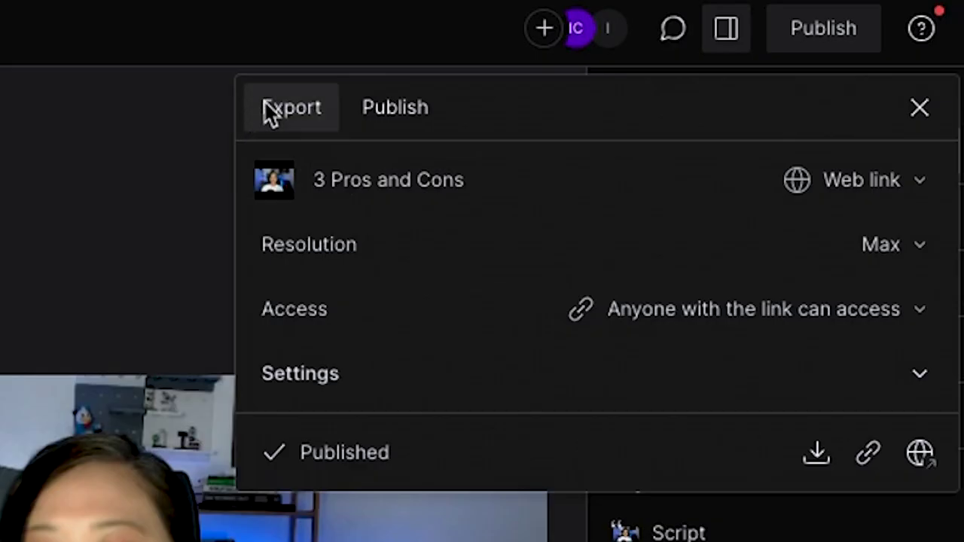
click(266, 107)
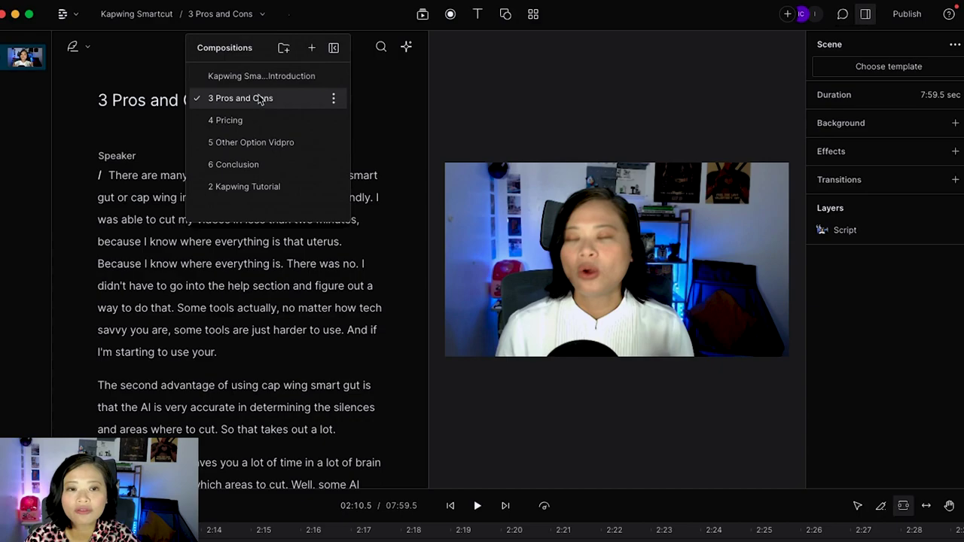
- Export the current composition at Max resolution and High quality as 3 Pros and Cons.mp4 in Downloads
click(900, 14)
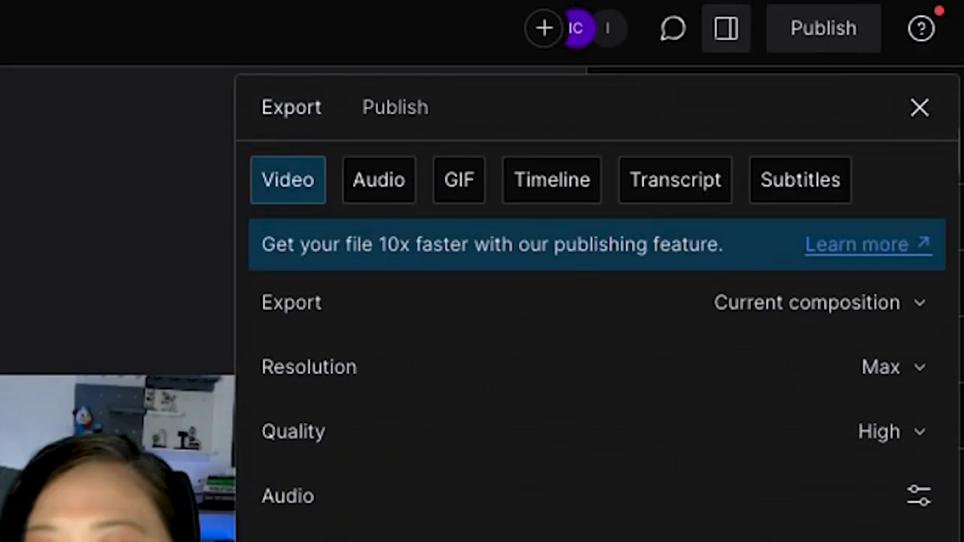
click(719, 312)
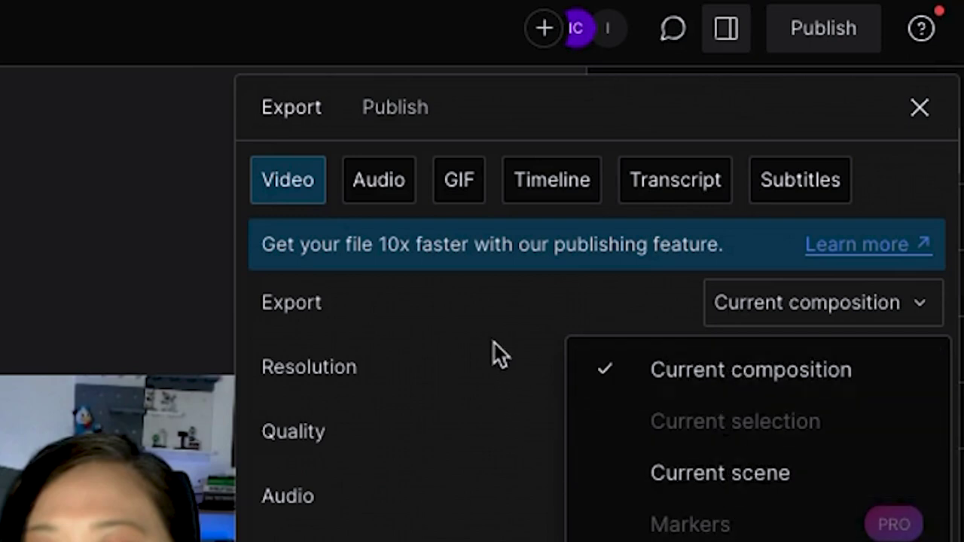
click(797, 371)
click(873, 372)
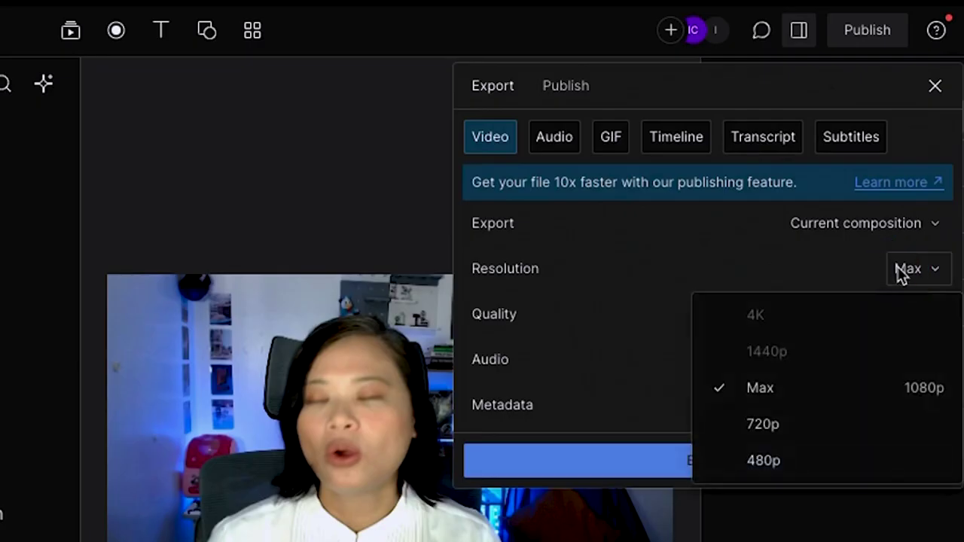
click(748, 276)
click(919, 314)
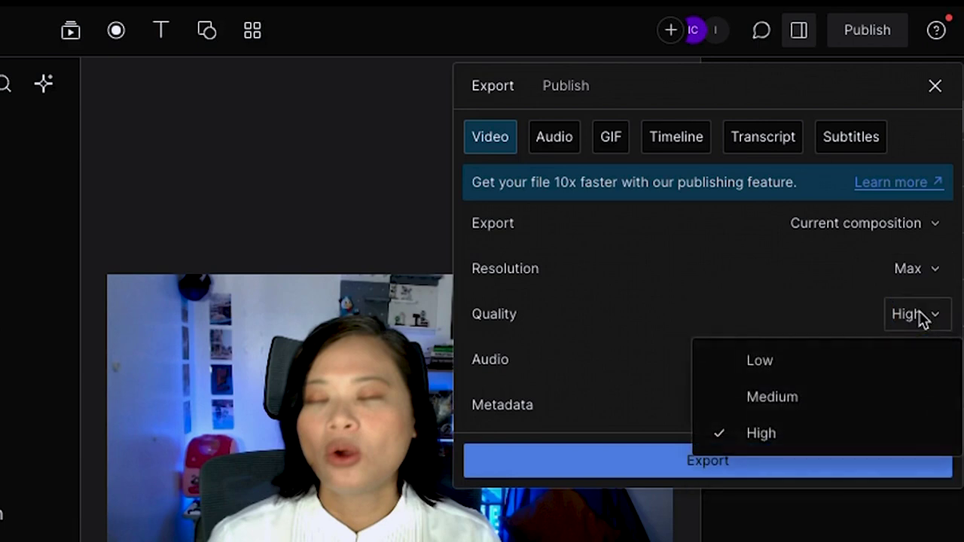
click(934, 359)
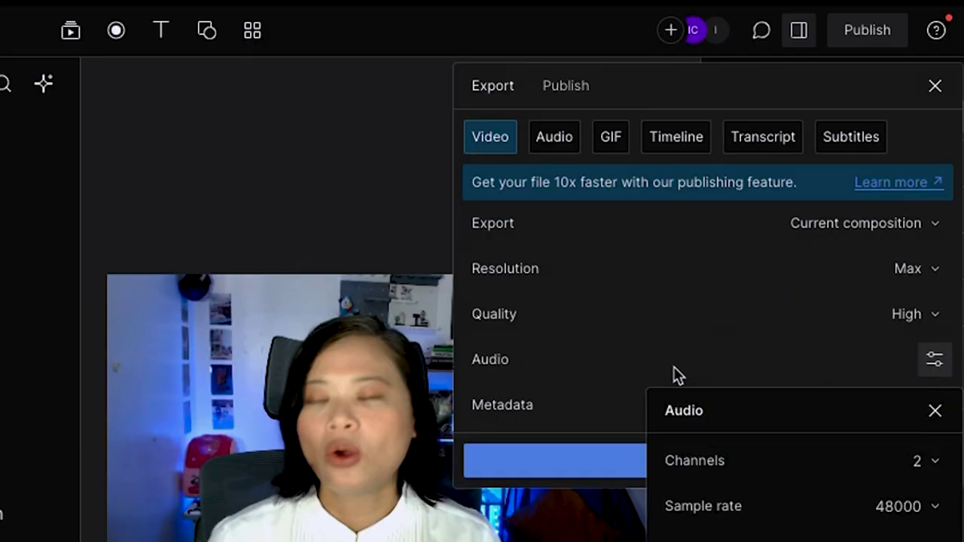
click(694, 347)
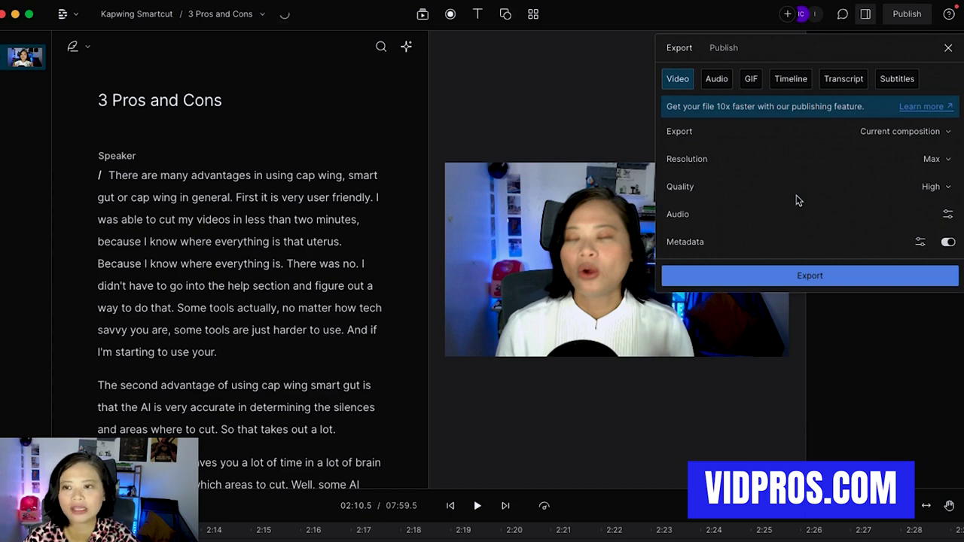
click(827, 278)
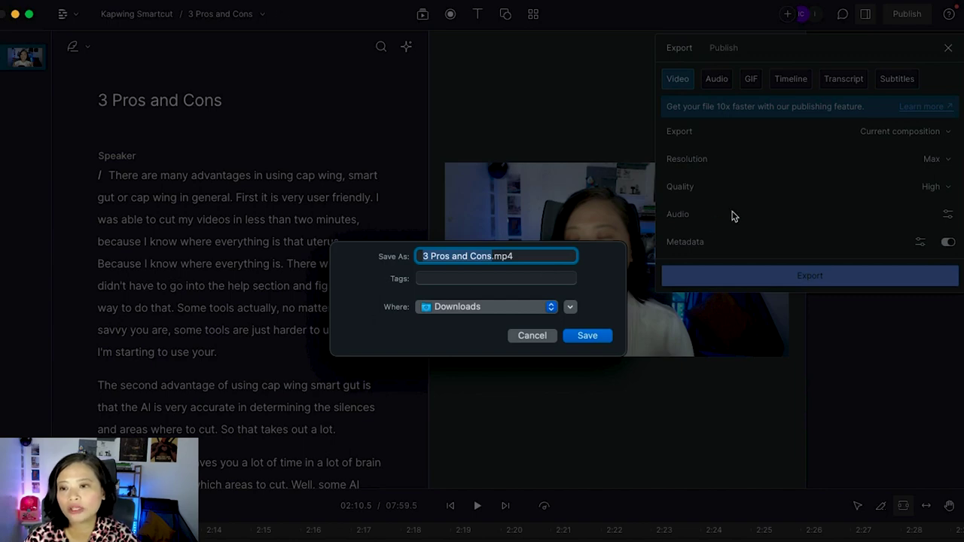
key(Escape)
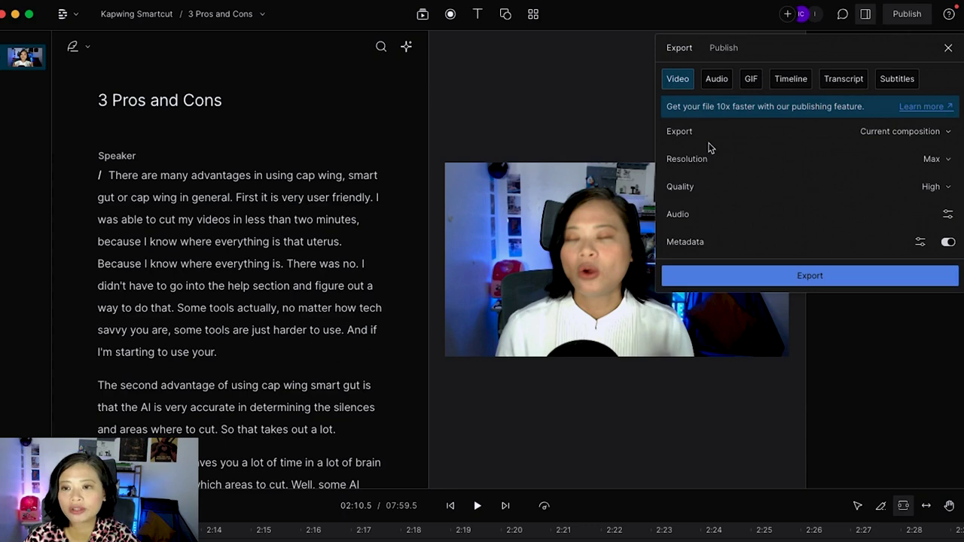
- Enable speaker labels on every paragraph for the Word transcript export, then review the Audio and GIF options
click(829, 86)
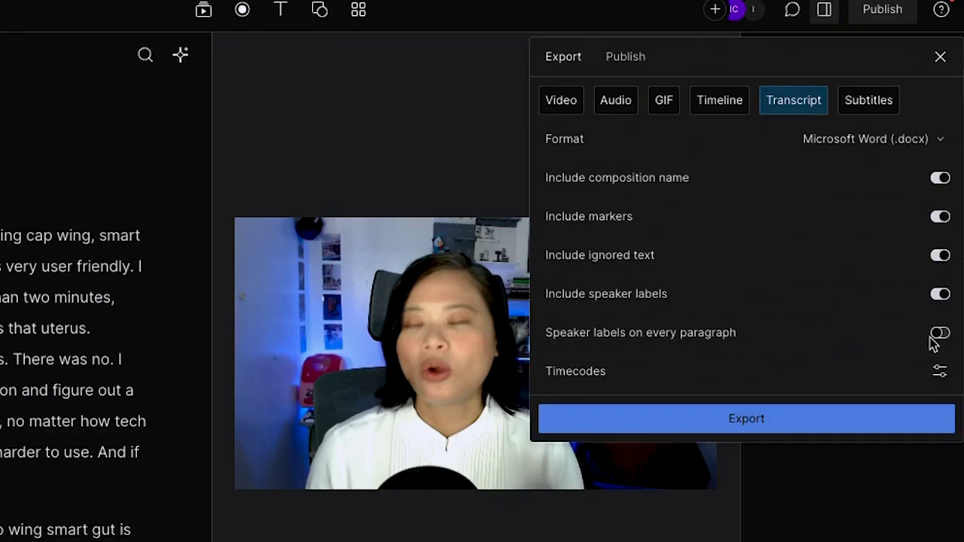
click(947, 246)
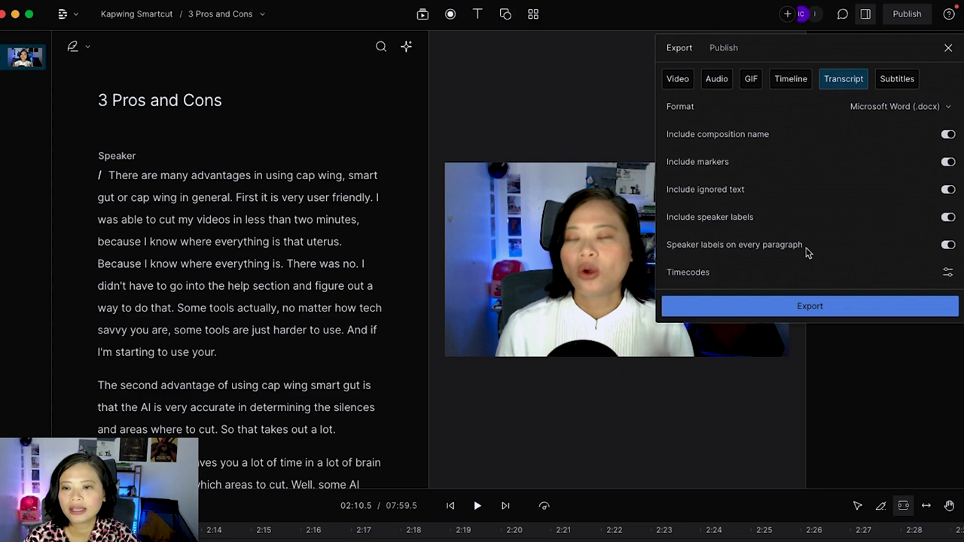
click(717, 79)
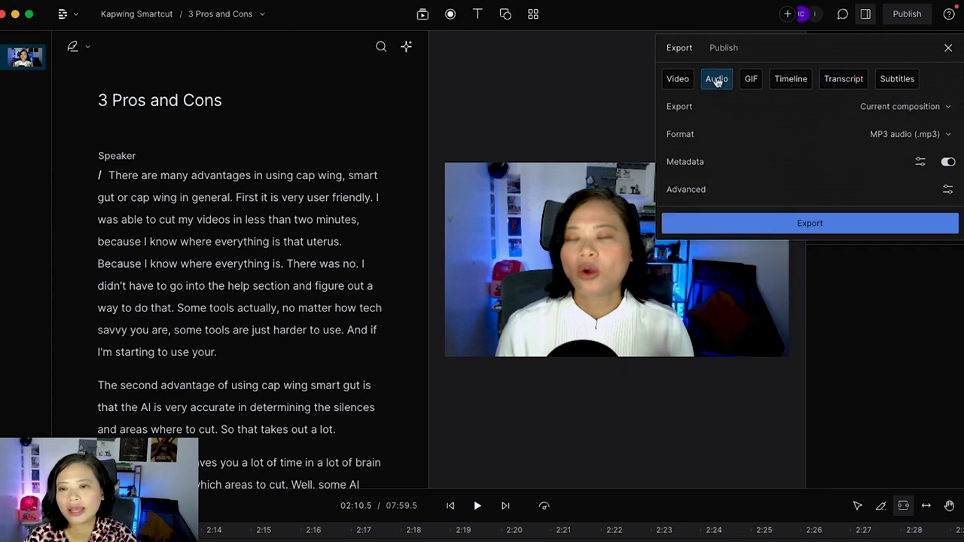
click(751, 79)
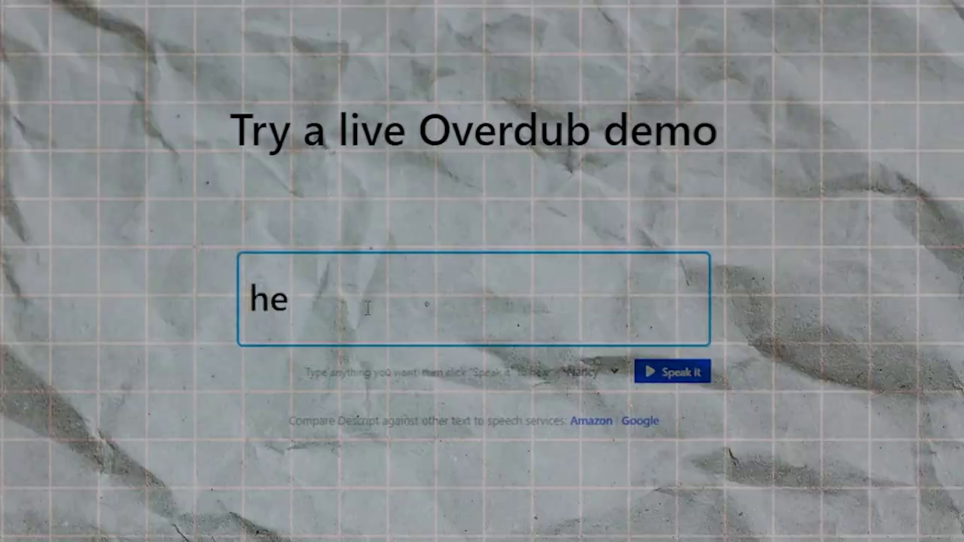
- Play 'hello!' in the Overdub live demo, then replay it in the Malcolm voice
text(llo!)
click(677, 371)
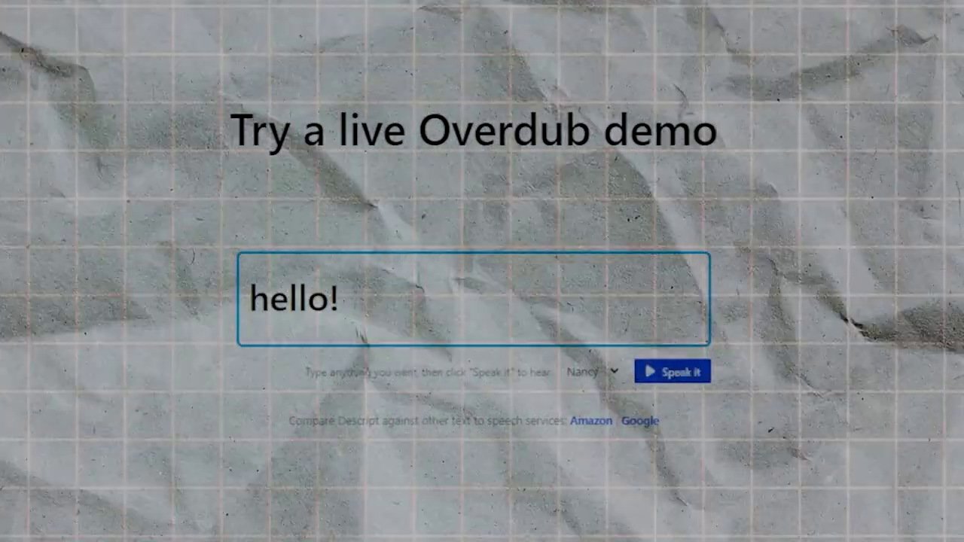
key(Down)
click(673, 372)
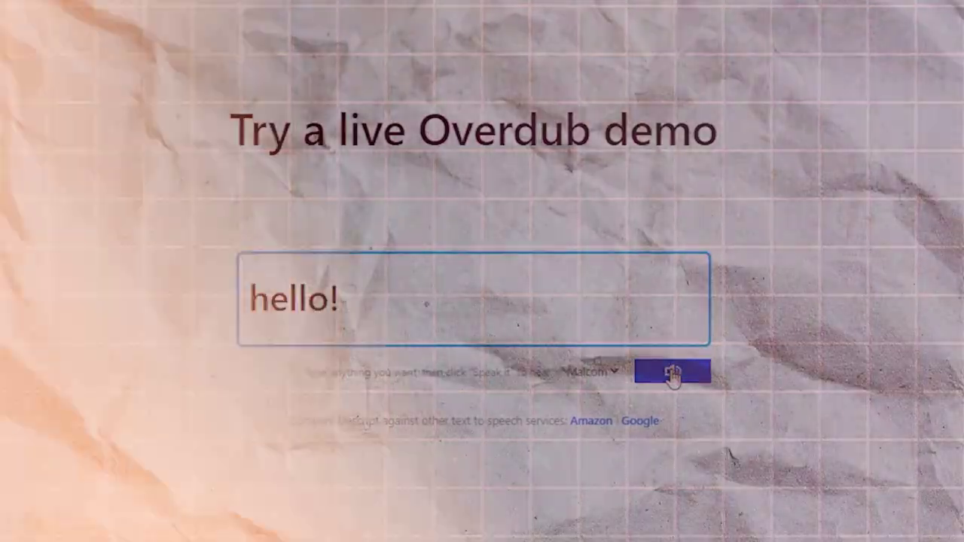